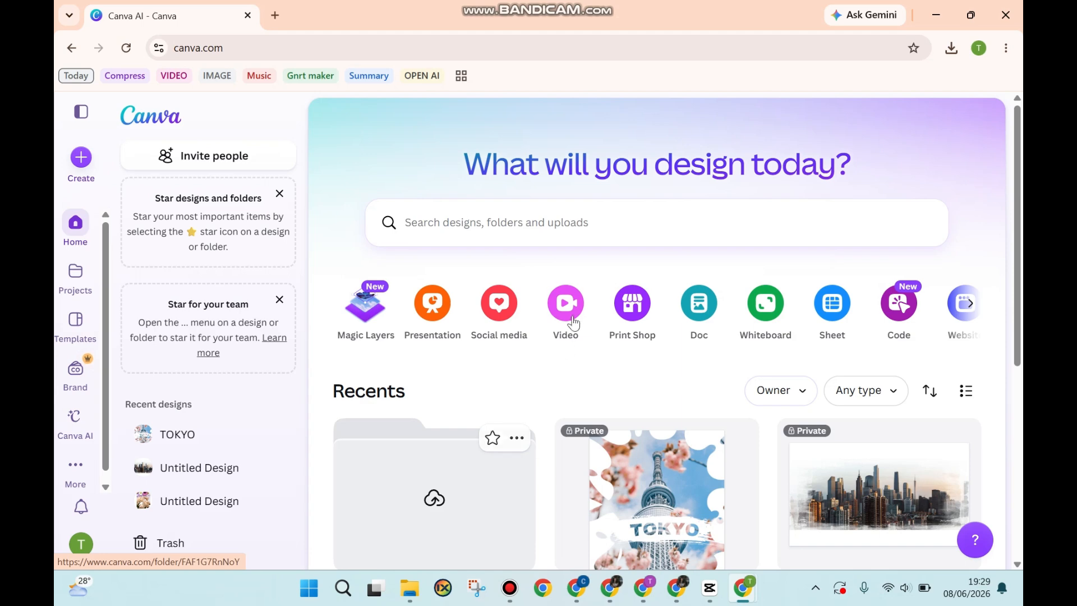
- Create a new Mobile Video design (1080 × 1920 px)
{"action": "left_click", "coordinate": [571, 308]}
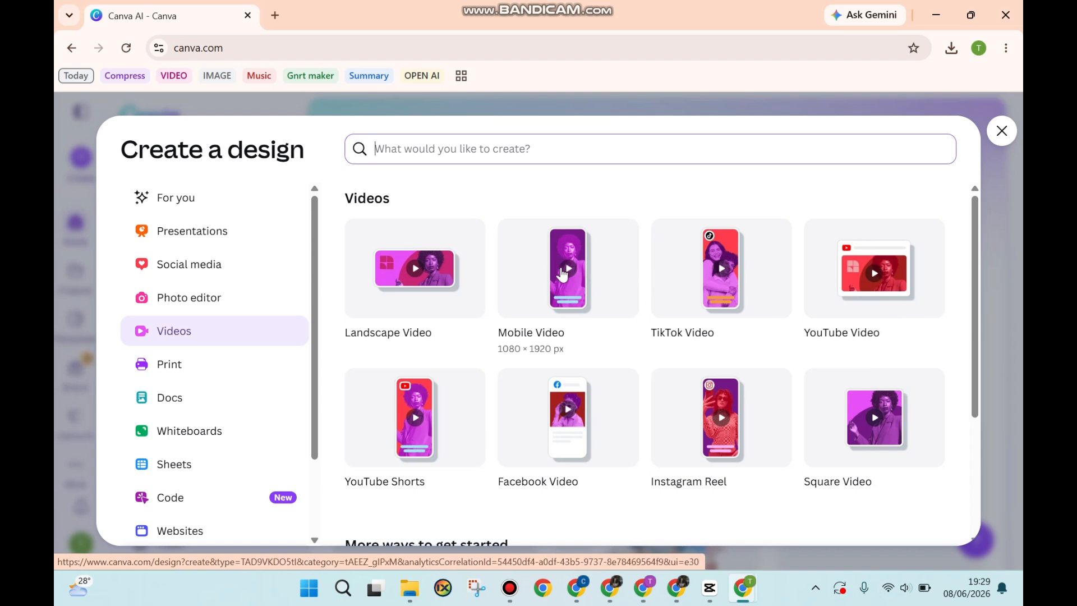
{"action": "left_click", "coordinate": [565, 270]}
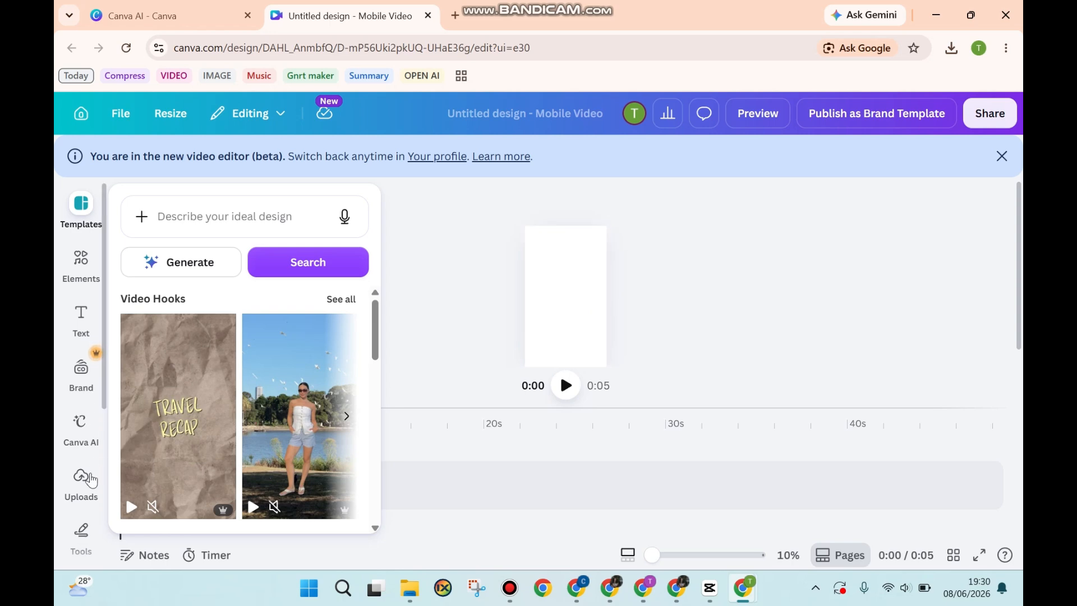
- Upload the Workout video file from the computer
{"action": "left_click", "coordinate": [89, 480]}
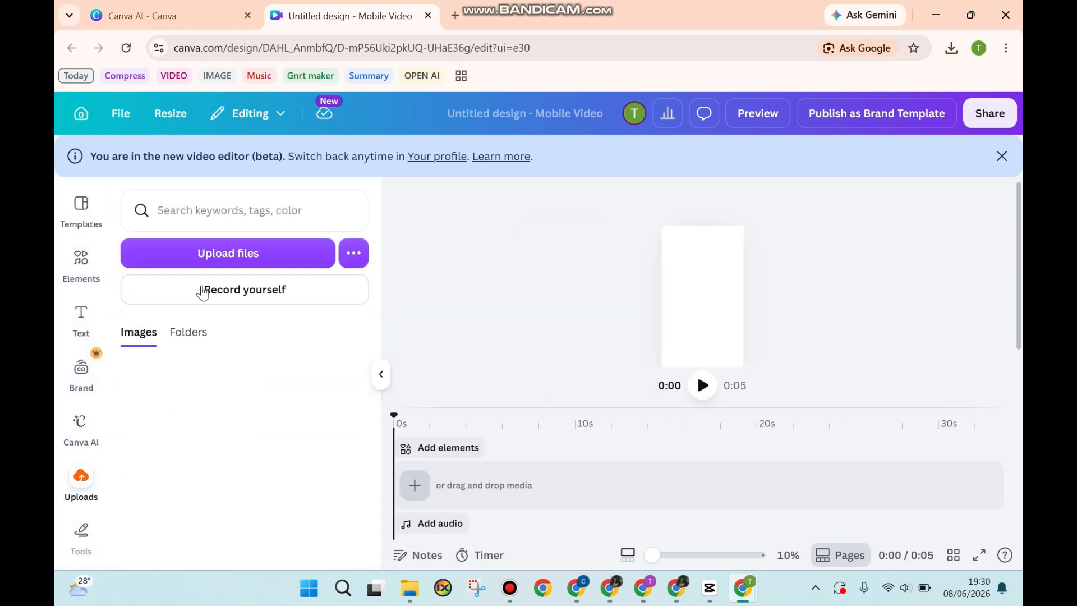
{"action": "left_click", "coordinate": [253, 256]}
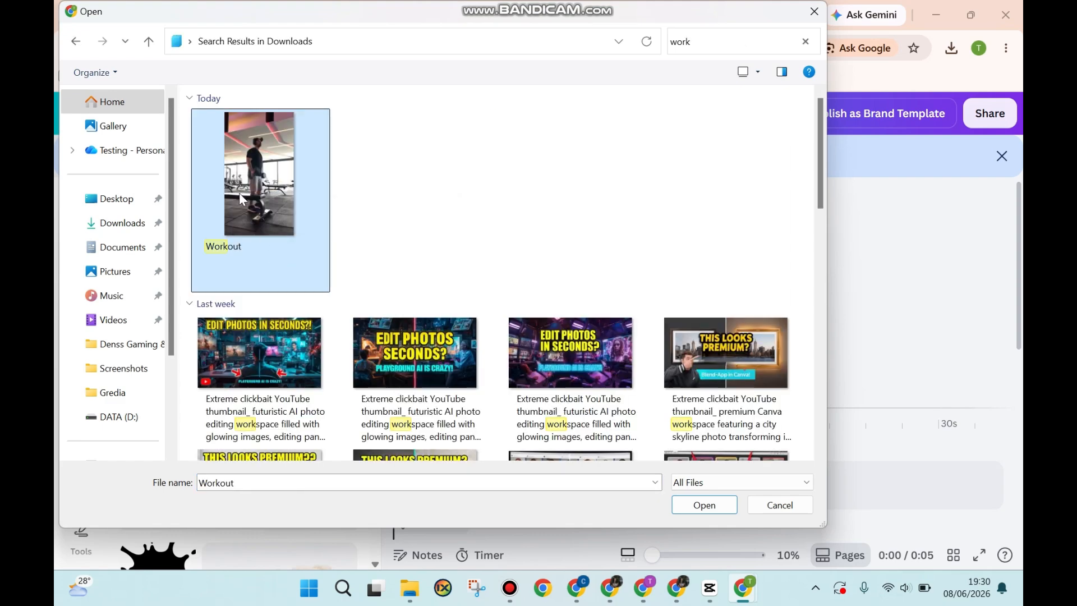
{"action": "left_click", "coordinate": [725, 505]}
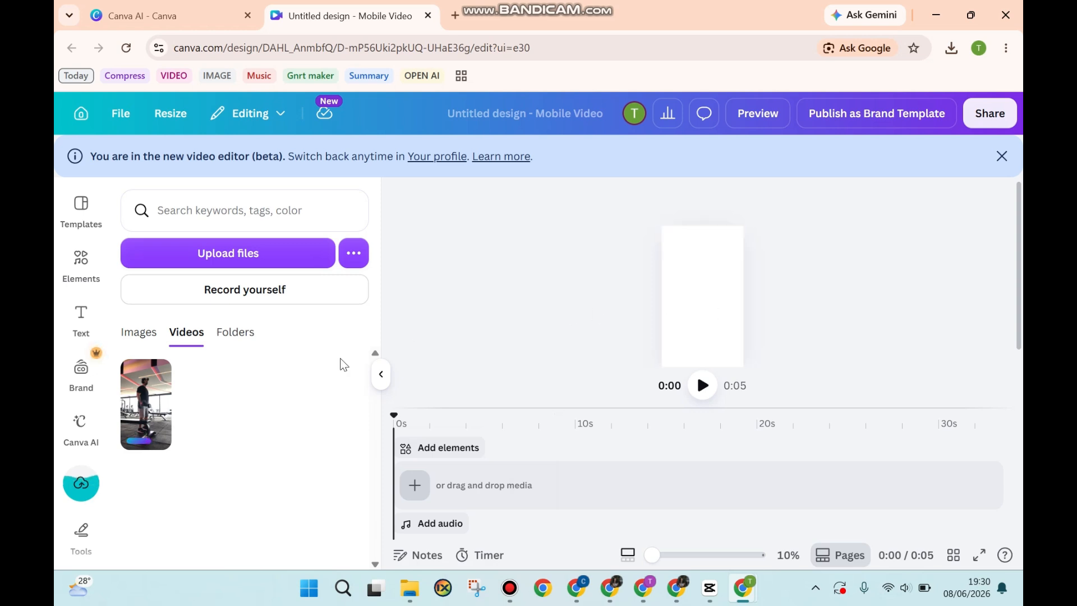
- Add the Workout video to the page and resize it to fill the frame
{"action": "left_click_drag", "start_coordinate": [146, 404], "coordinate": [699, 287]}
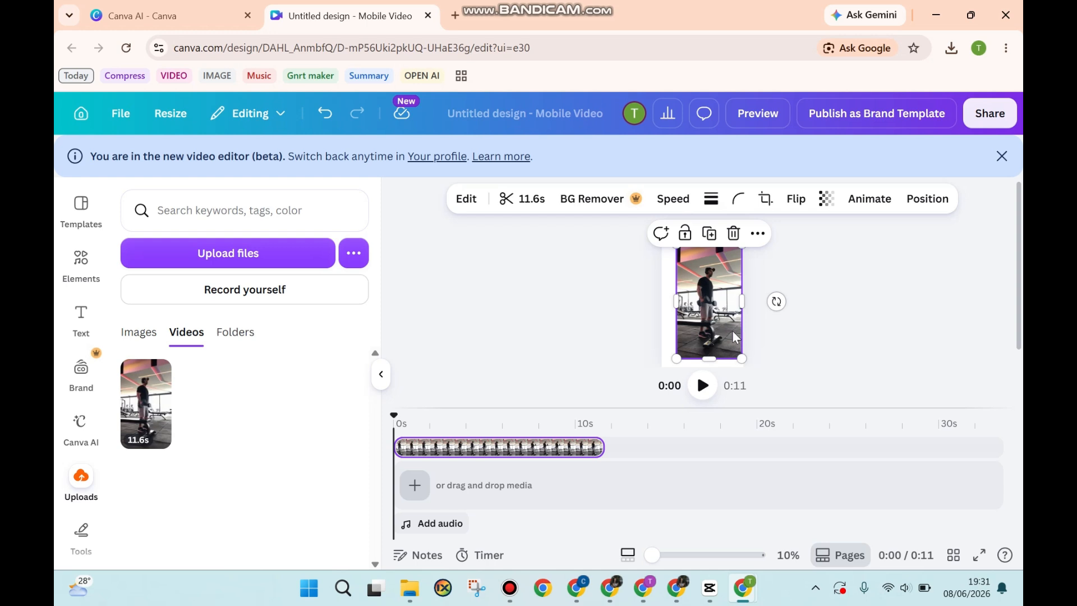
{"action": "left_click_drag", "start_coordinate": [730, 336], "coordinate": [740, 363]}
{"action": "left_click_drag", "start_coordinate": [741, 301], "coordinate": [745, 299]}
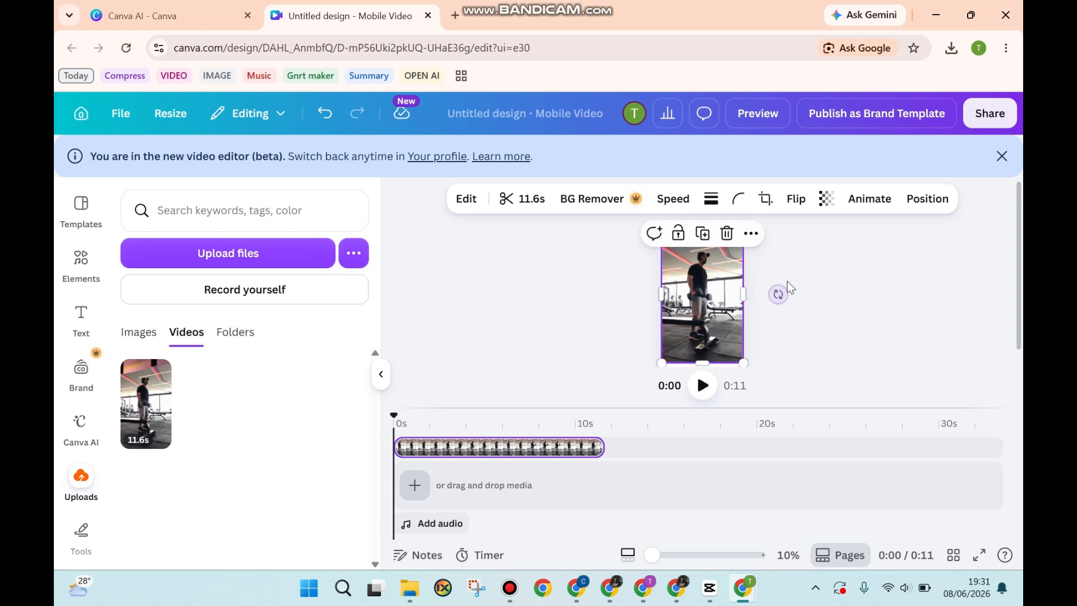
{"action": "left_click", "coordinate": [783, 280]}
{"action": "left_click", "coordinate": [722, 280]}
{"action": "left_click_drag", "start_coordinate": [710, 361], "coordinate": [710, 367]}
{"action": "left_click", "coordinate": [833, 273]}
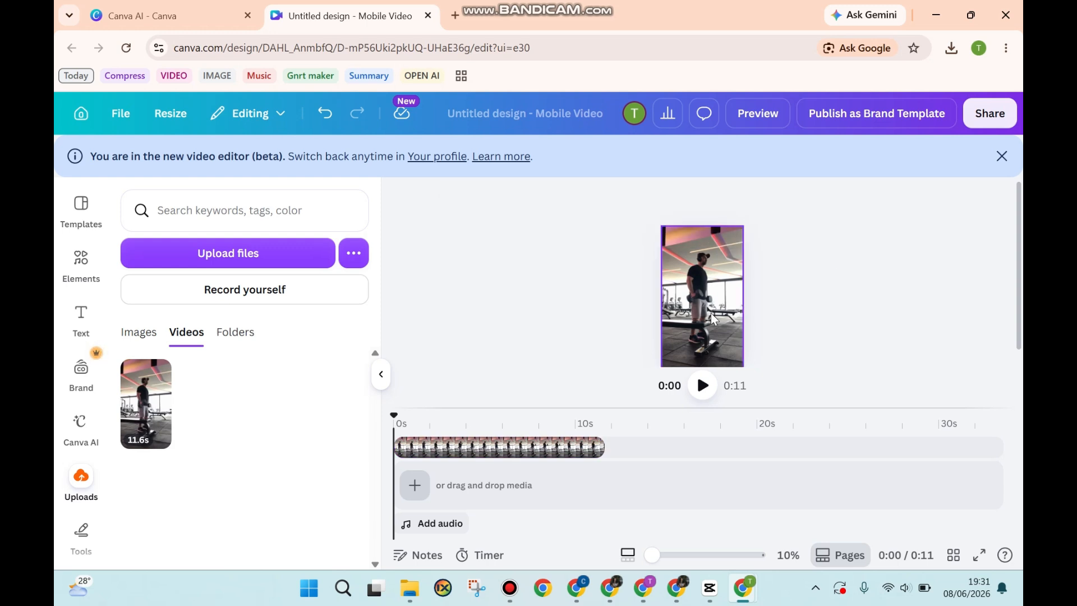
- Duplicate the video clip onto a second track
{"action": "left_click", "coordinate": [718, 277]}
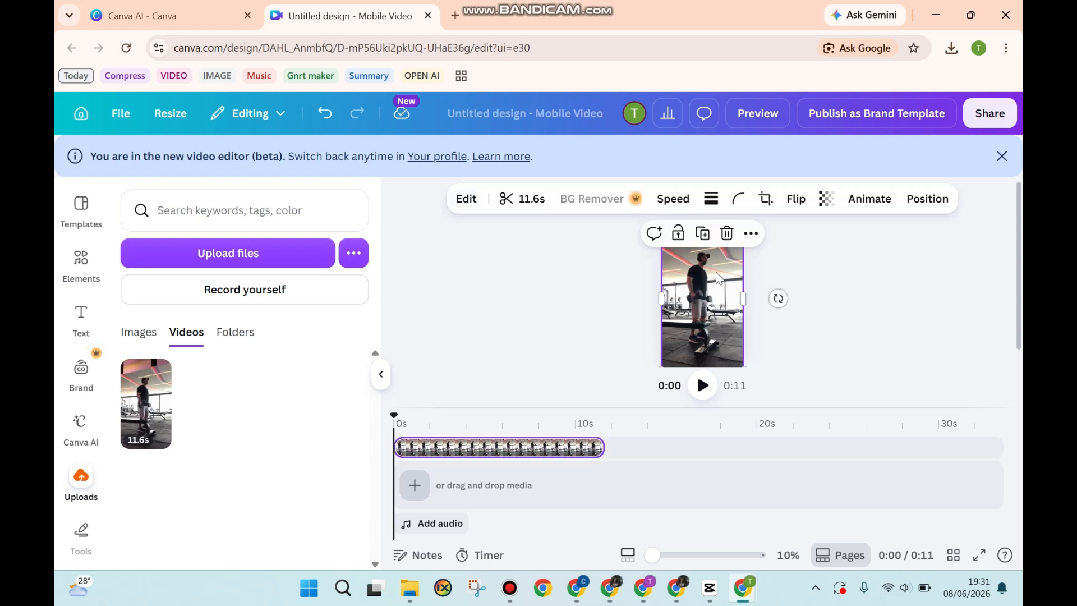
{"action": "left_click", "coordinate": [704, 235]}
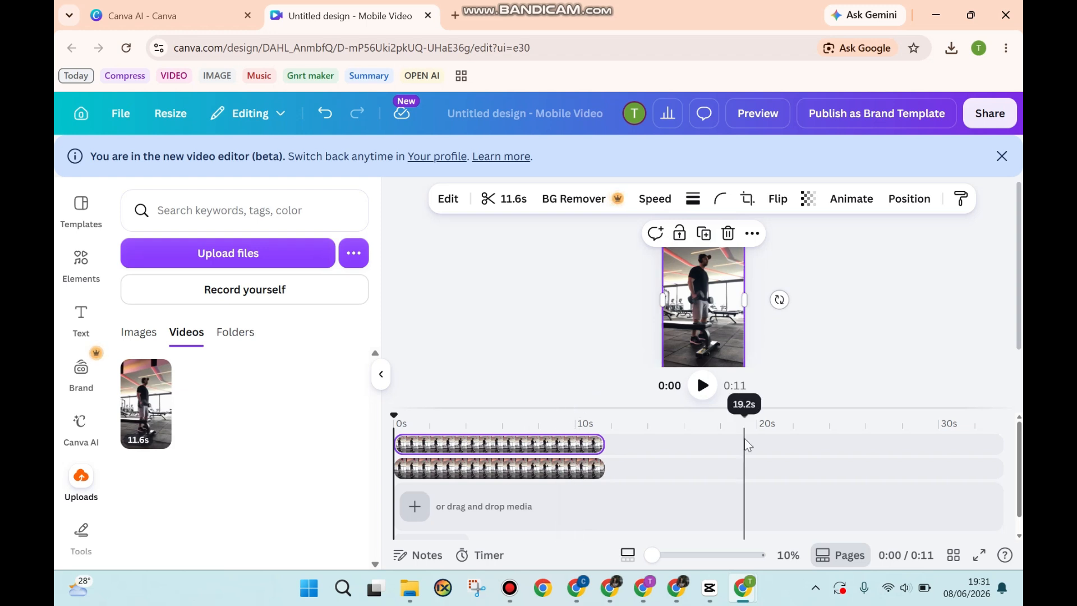
- Apply BG Remover to the duplicated top clip
{"action": "left_click", "coordinate": [566, 446]}
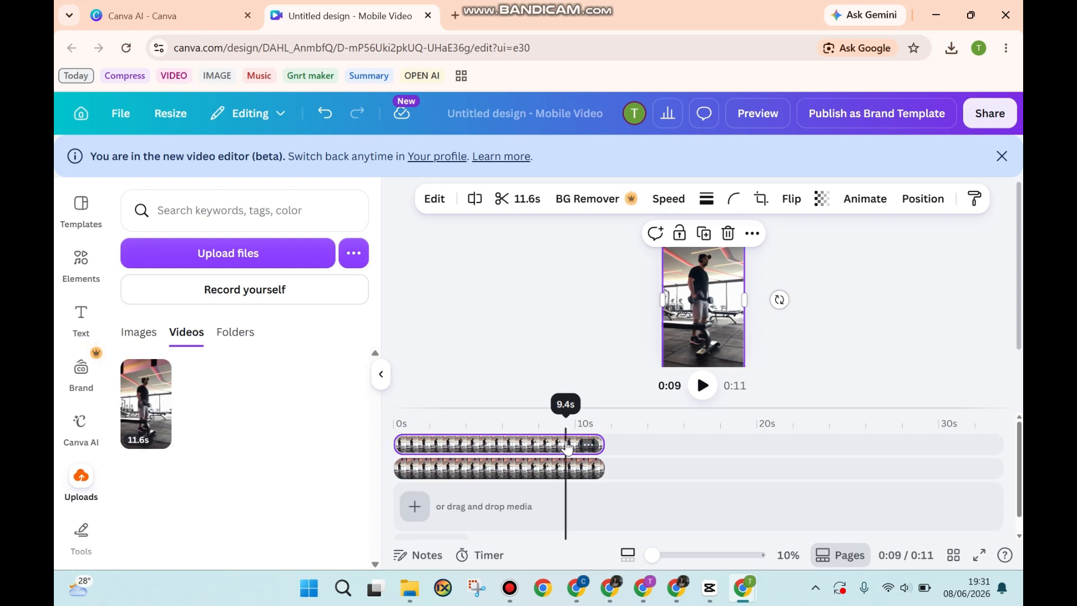
{"action": "left_click", "coordinate": [606, 201]}
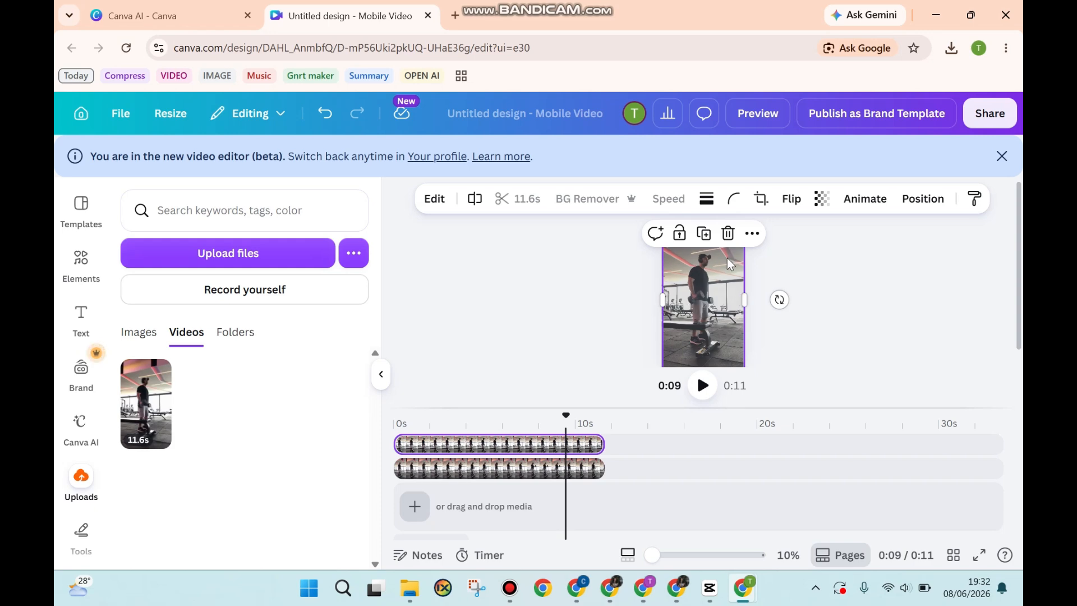
- Enlarge the background-removed copy and move it so the figure sits offset from the original
{"action": "left_click", "coordinate": [381, 374]}
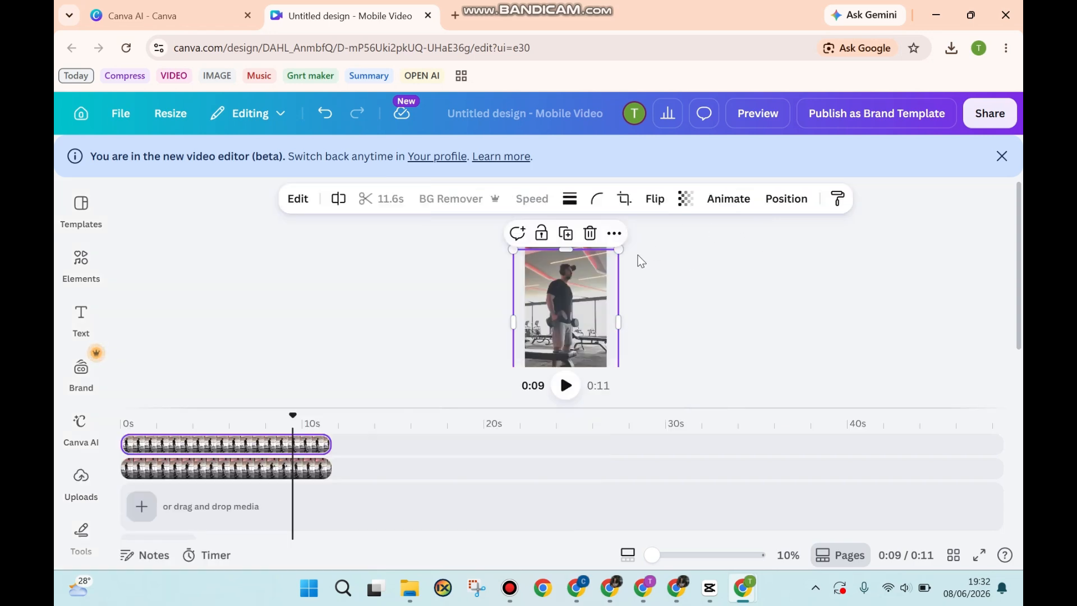
{"action": "left_click_drag", "start_coordinate": [619, 249], "coordinate": [662, 229]}
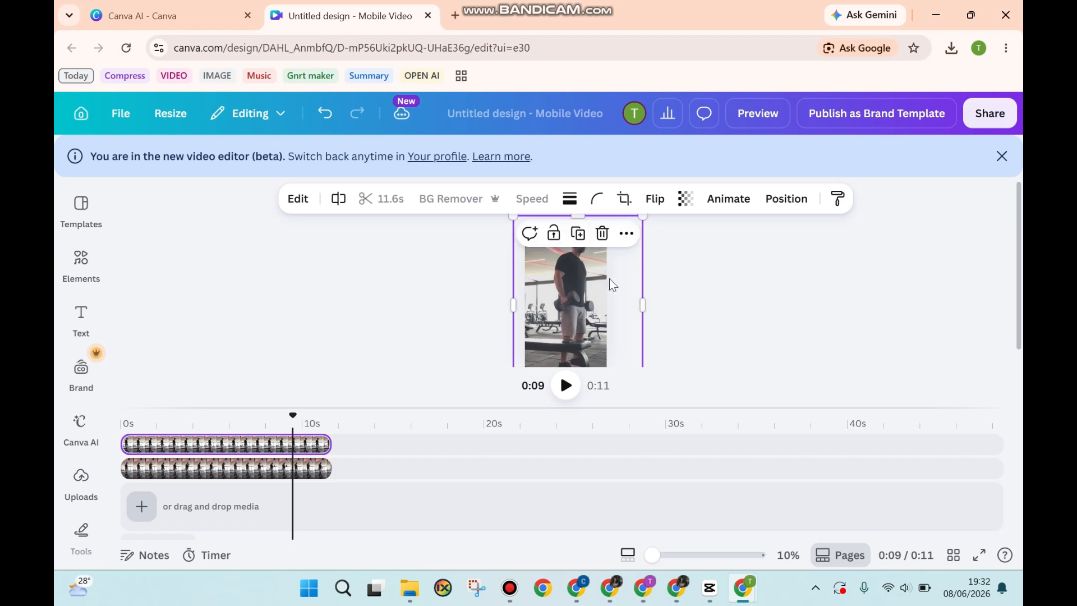
{"action": "mouse_move", "coordinate": [613, 285]}
{"action": "left_mouse_down"}
{"action": "mouse_move", "coordinate": [589, 281]}
{"action": "mouse_move", "coordinate": [598, 275]}
{"action": "left_mouse_up"}
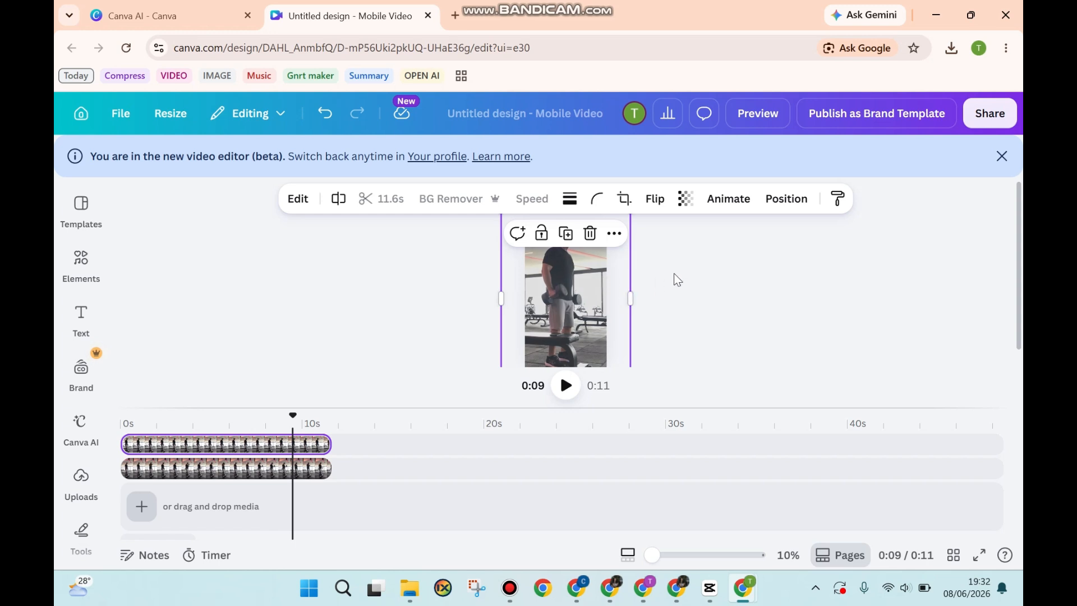
- Set the copy's transparency to 50 and shift it slightly up and left
{"action": "left_click", "coordinate": [688, 203]}
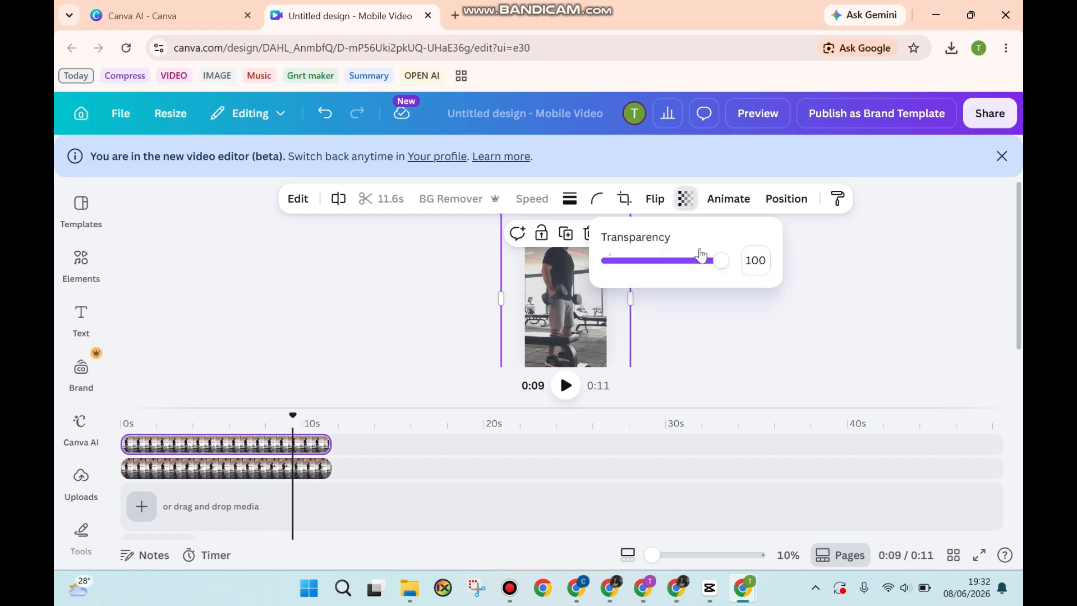
{"action": "left_click_drag", "start_coordinate": [725, 260], "coordinate": [679, 259]}
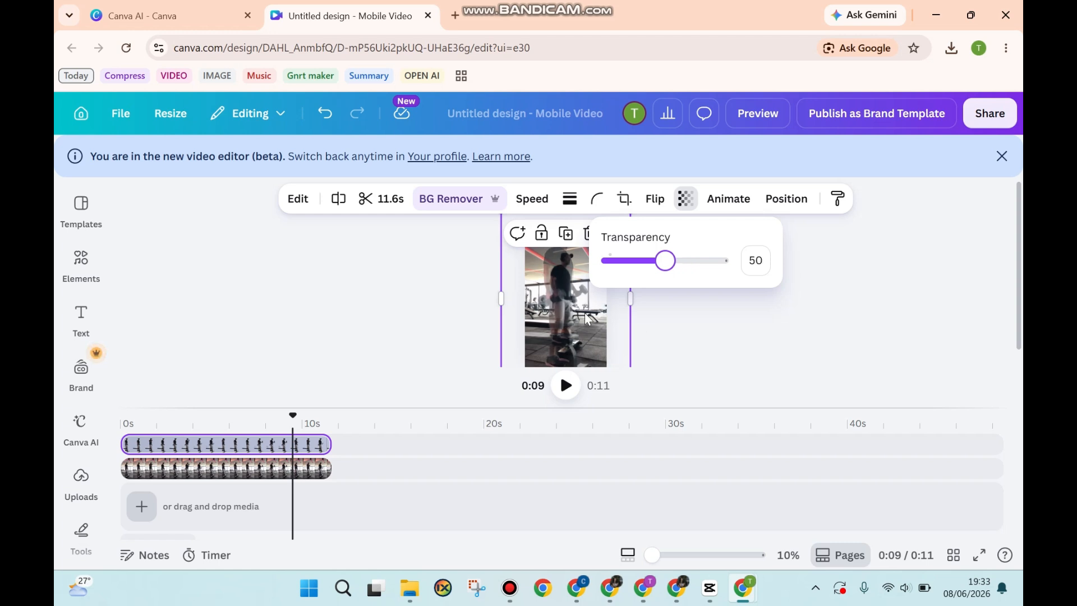
{"action": "left_click_drag", "start_coordinate": [615, 315], "coordinate": [583, 293]}
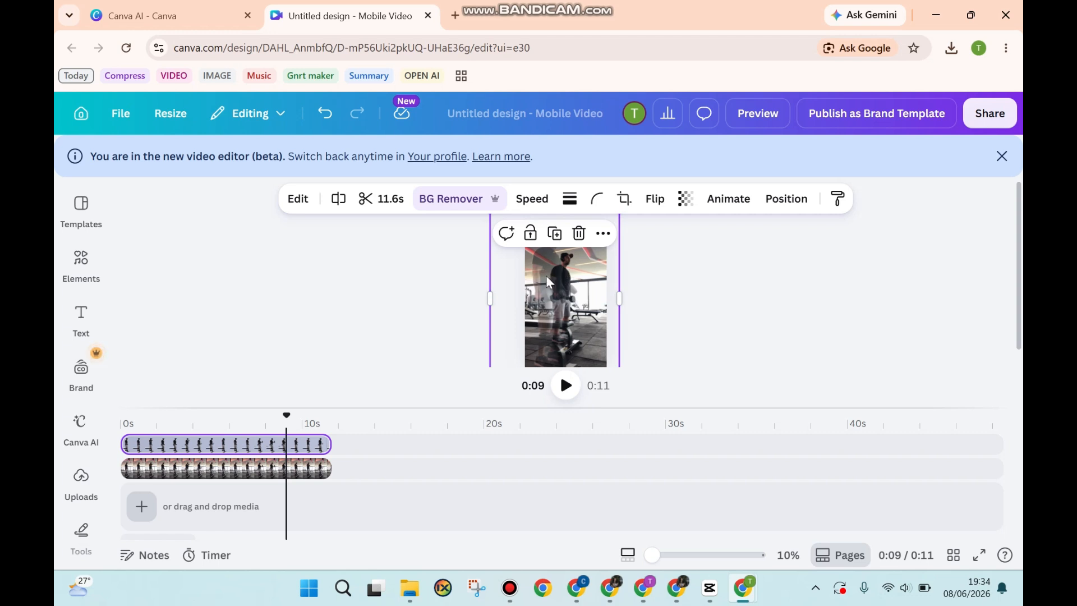
- Preview the video from the start
{"action": "left_click", "coordinate": [167, 422]}
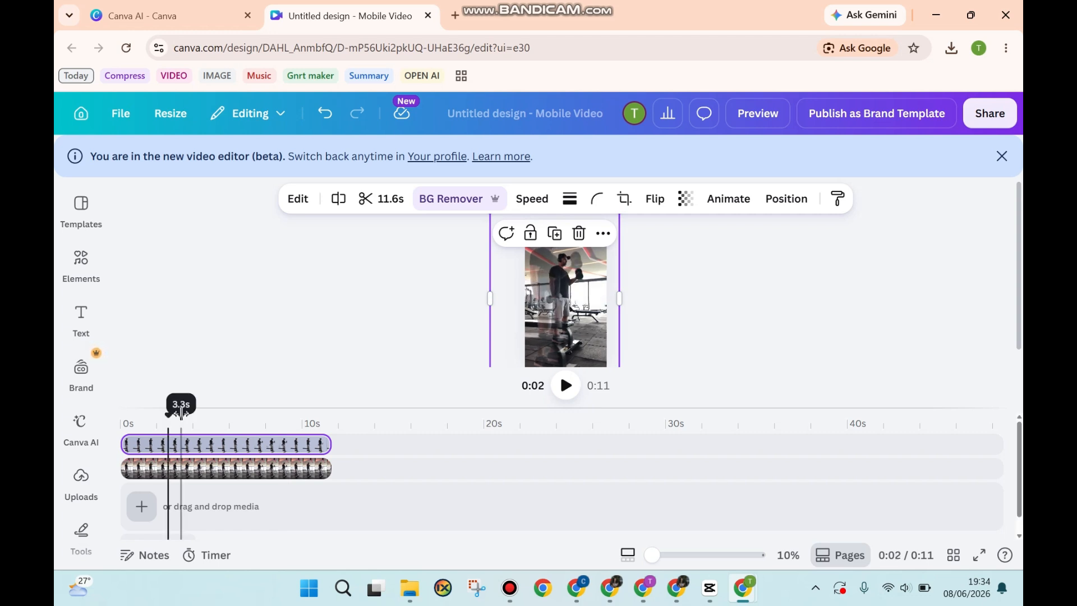
{"action": "left_click_drag", "start_coordinate": [168, 422], "coordinate": [121, 422]}
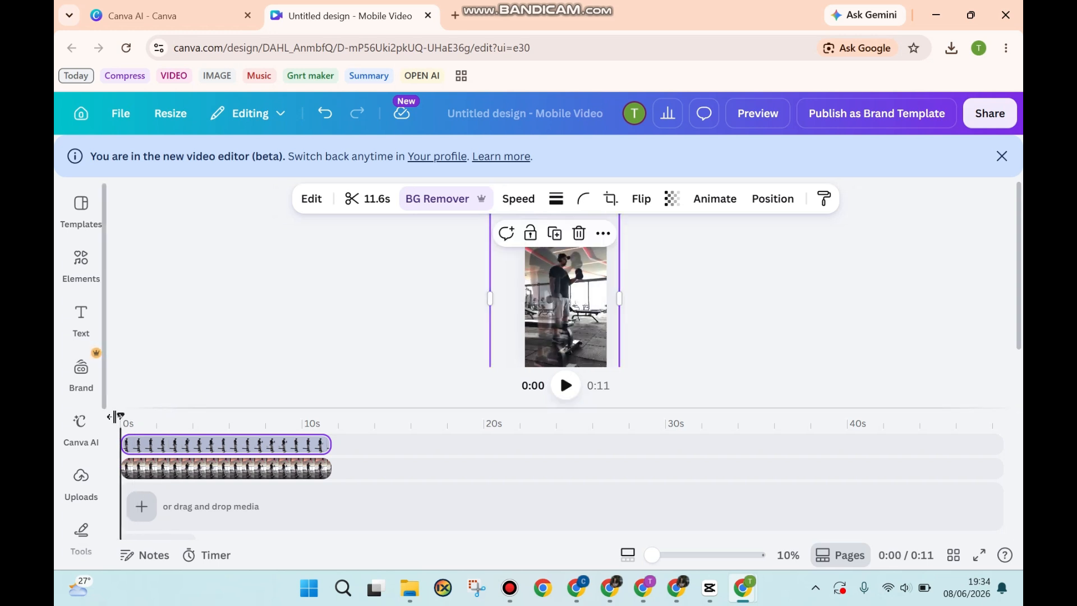
{"action": "left_click", "coordinate": [565, 385]}
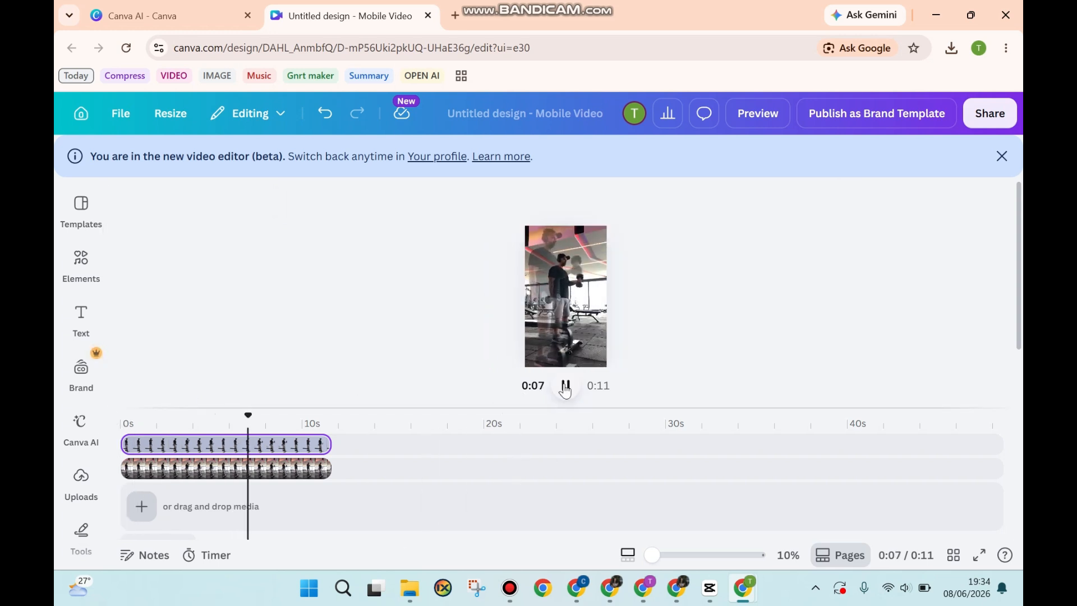
{"action": "left_click", "coordinate": [566, 386]}
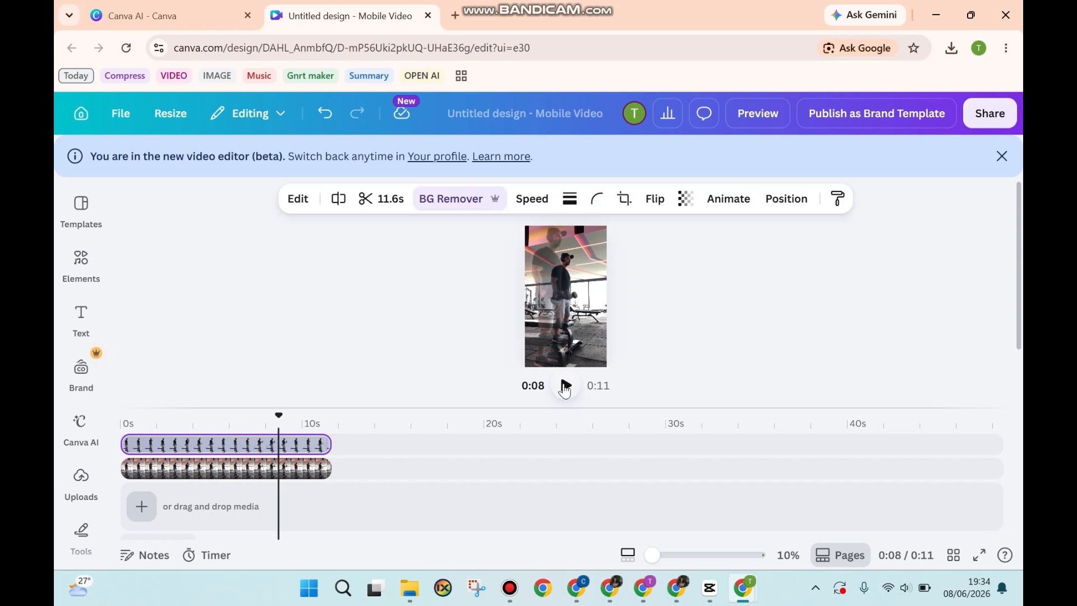
- Download the design as an MP4 Video
{"action": "left_click", "coordinate": [988, 114]}
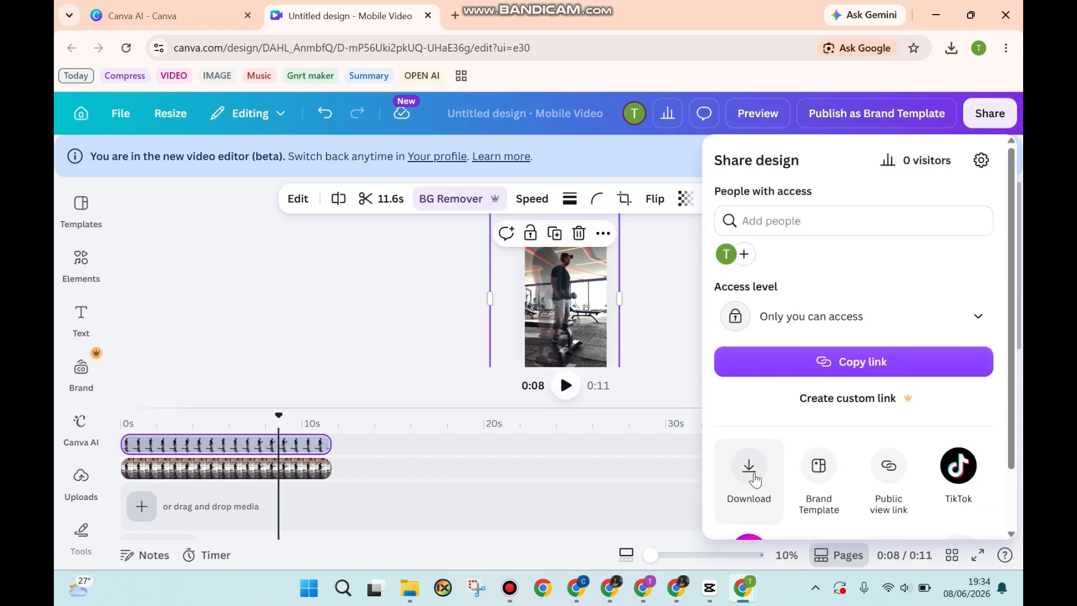
{"action": "left_click", "coordinate": [755, 473]}
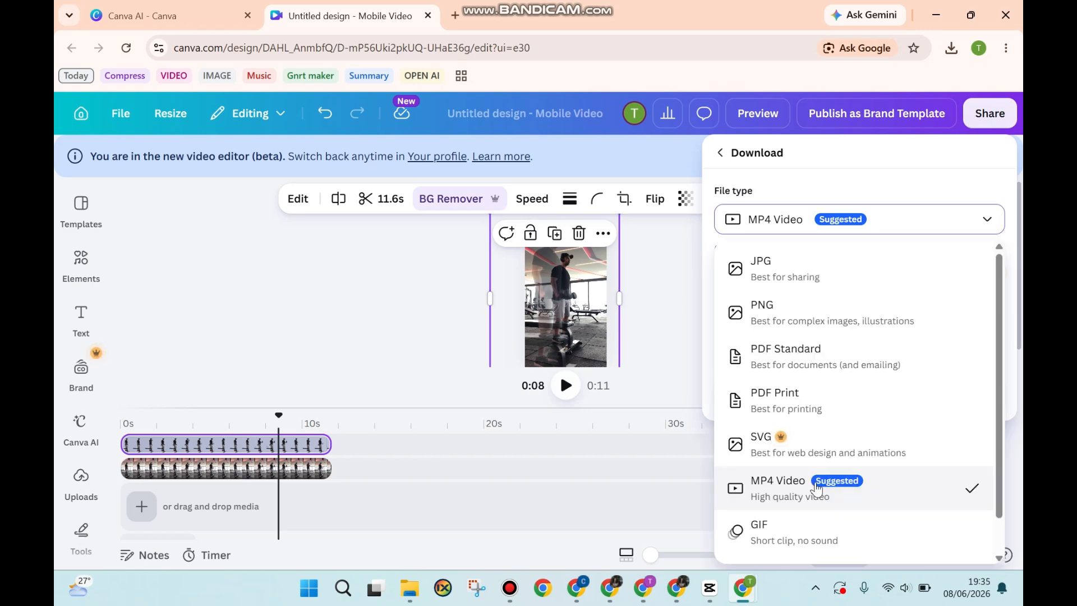
{"action": "left_click", "coordinate": [817, 490]}
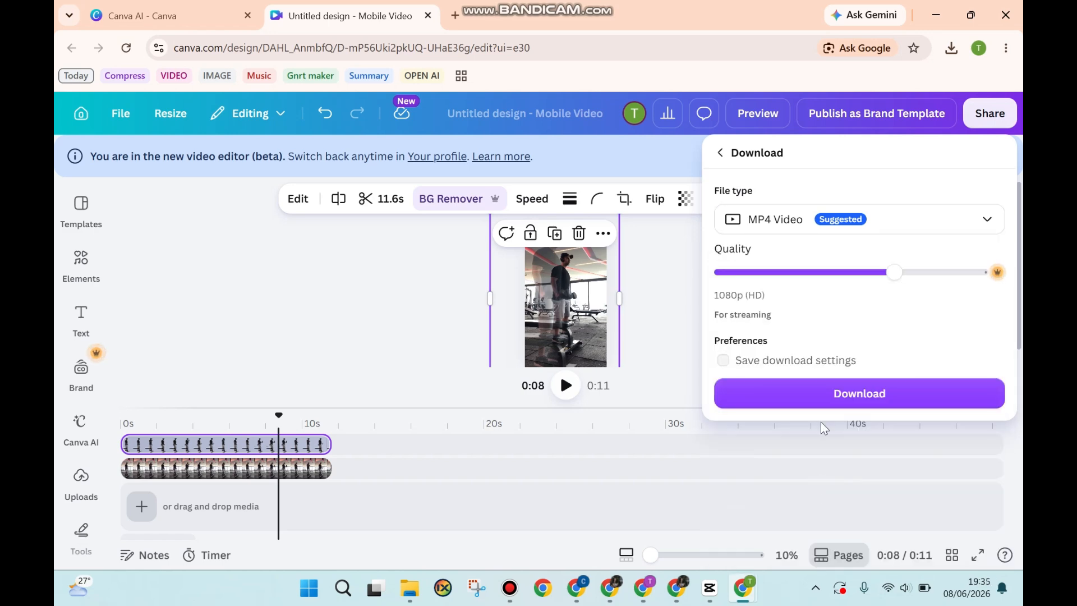
{"action": "left_click", "coordinate": [832, 396]}
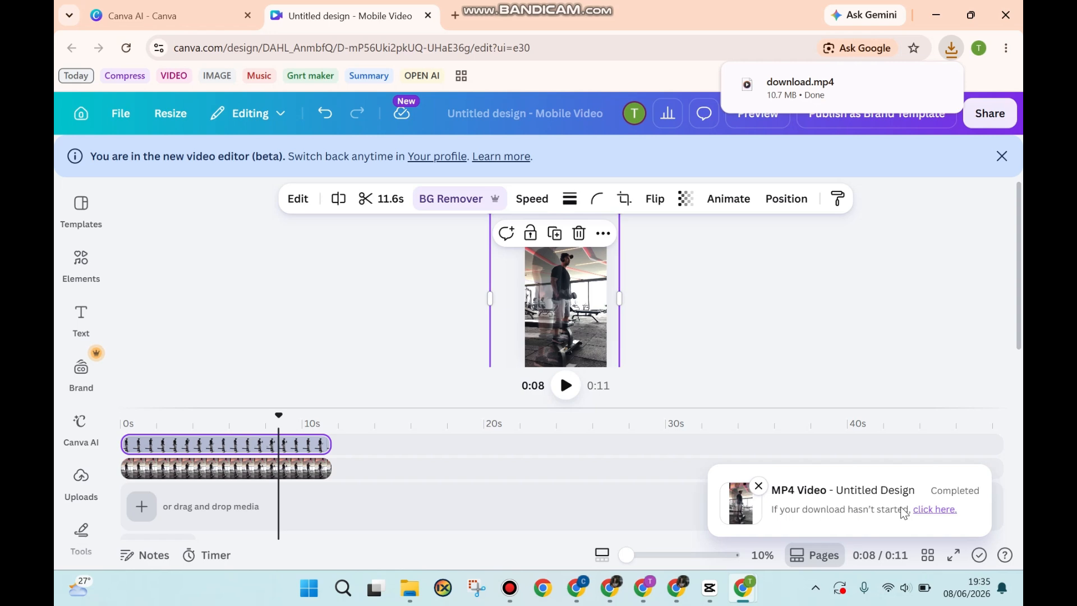
- Open the downloaded download.mp4 and play it
{"action": "left_click", "coordinate": [781, 92]}
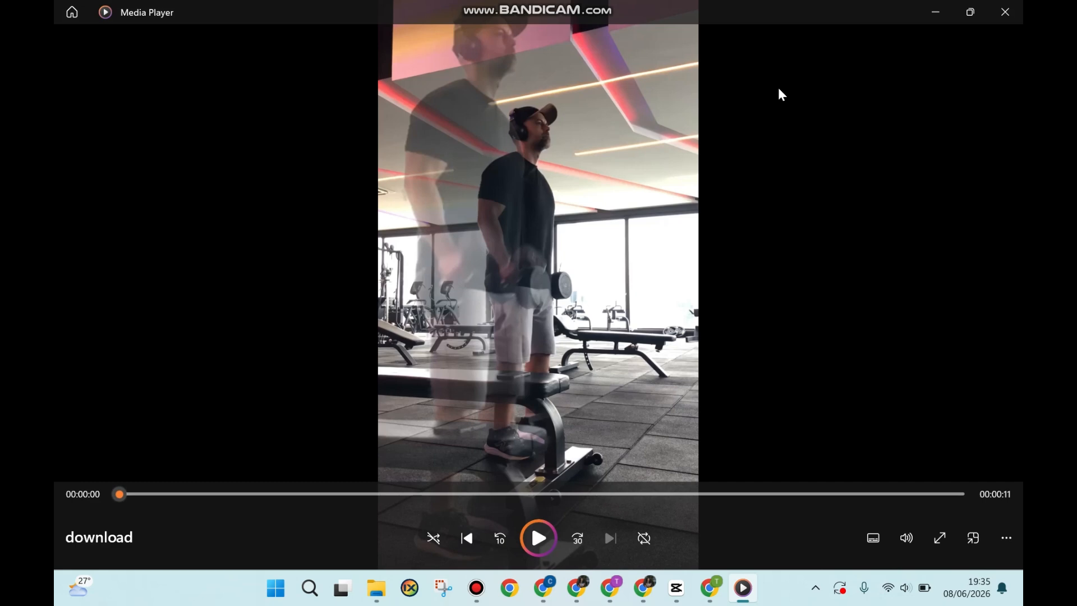
{"action": "left_click", "coordinate": [534, 538]}
{"action": "left_click", "coordinate": [539, 538]}
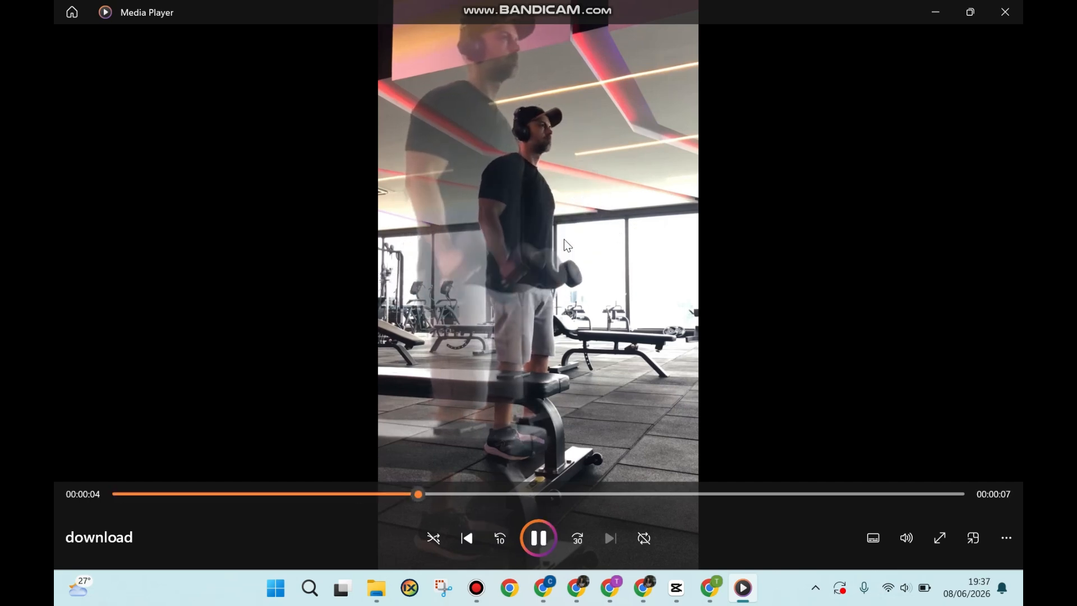